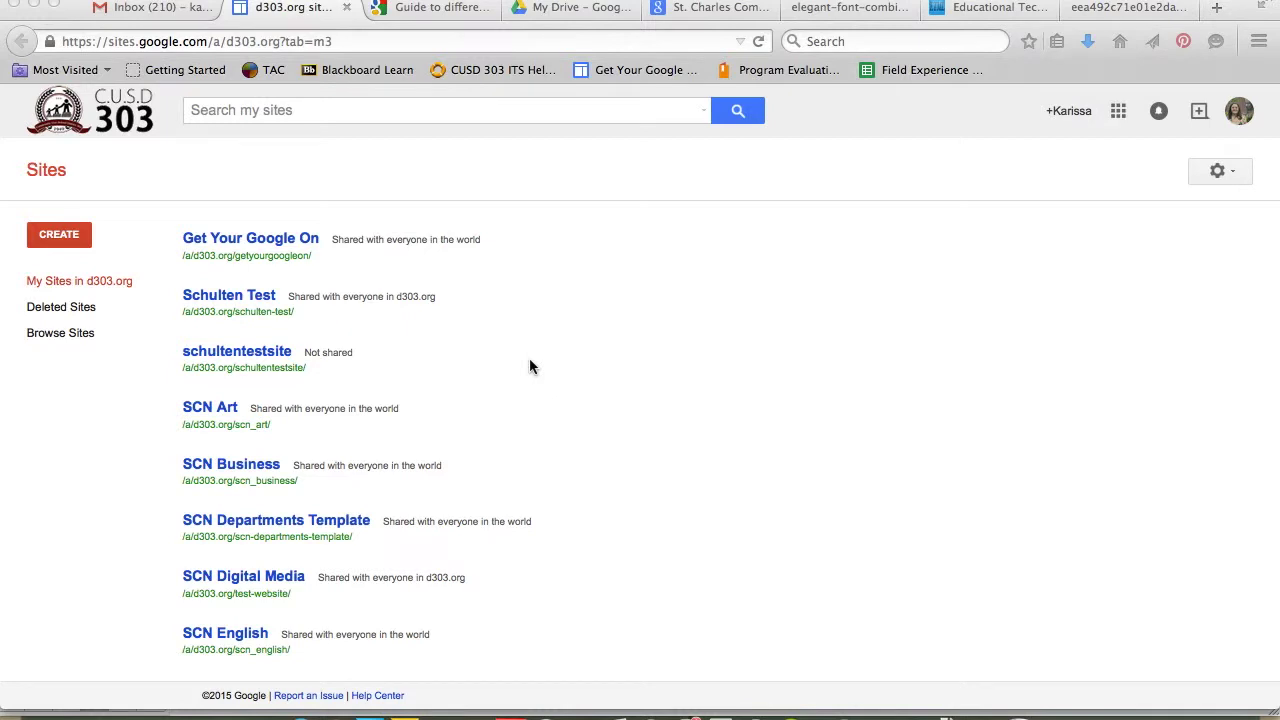
# - Start a new Google site from the blank template and name it "SCN Digital Media"
pyautogui.click(1118, 112)
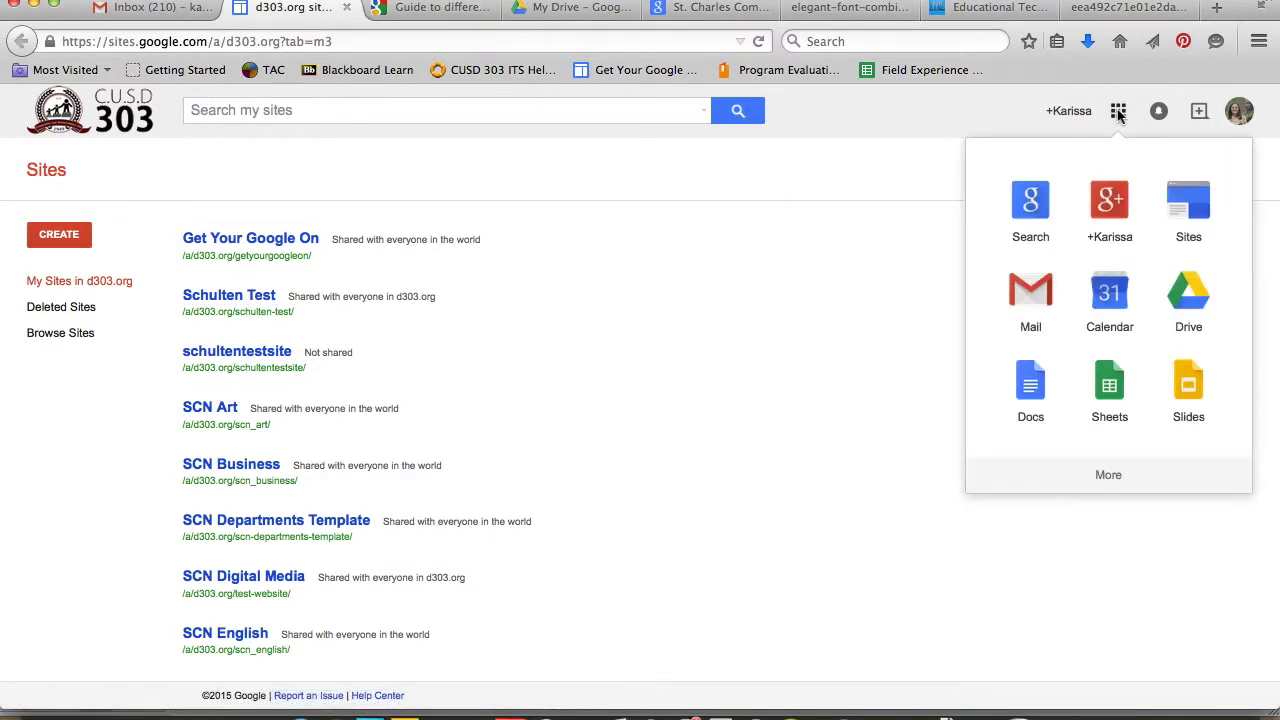
pyautogui.click(1183, 206)
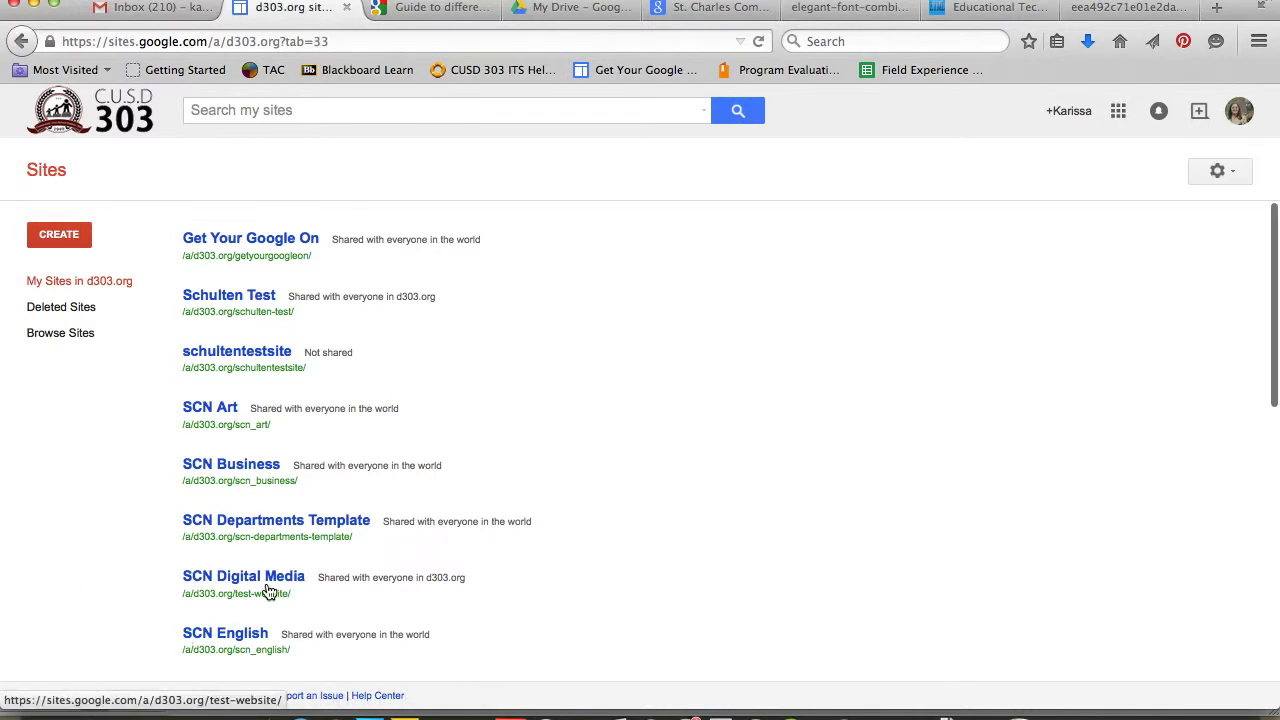
pyautogui.click(52, 238)
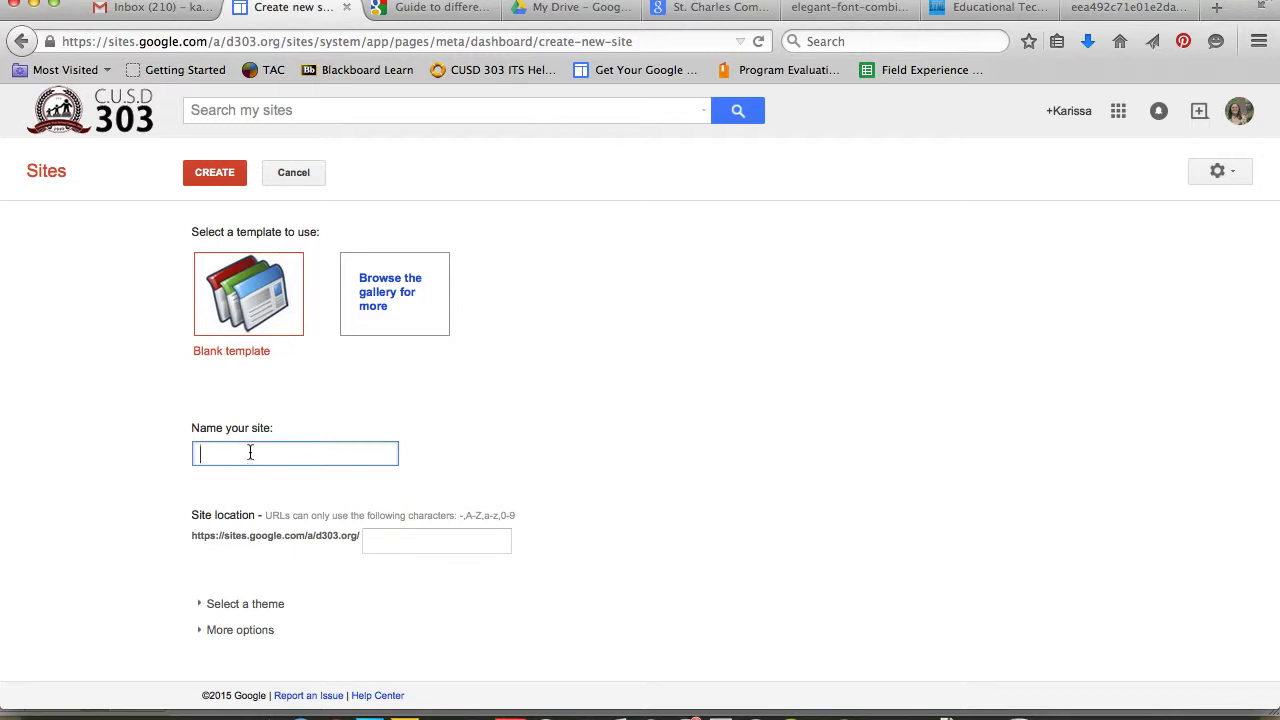
pyautogui.write('SCN Digital Media')
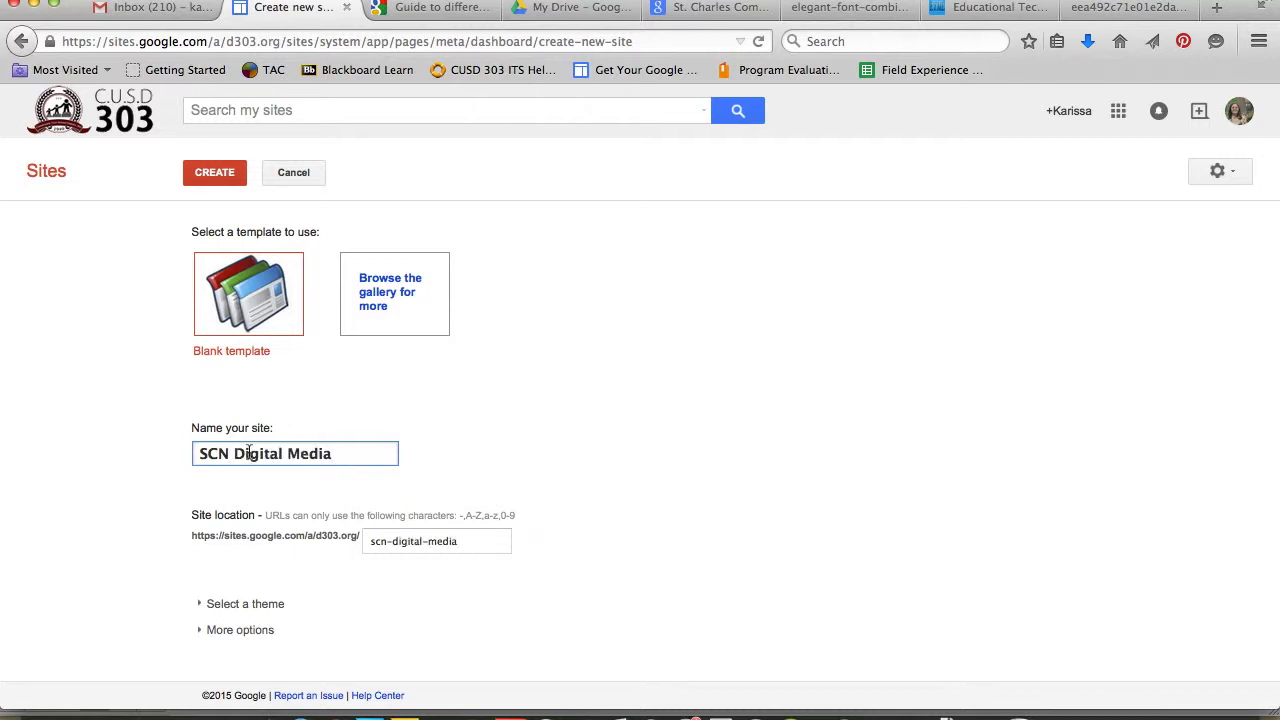
# - Enter the site categories "Art Education, Technology in Arts, SCN, North" in the new site's additional options
pyautogui.click(219, 628)
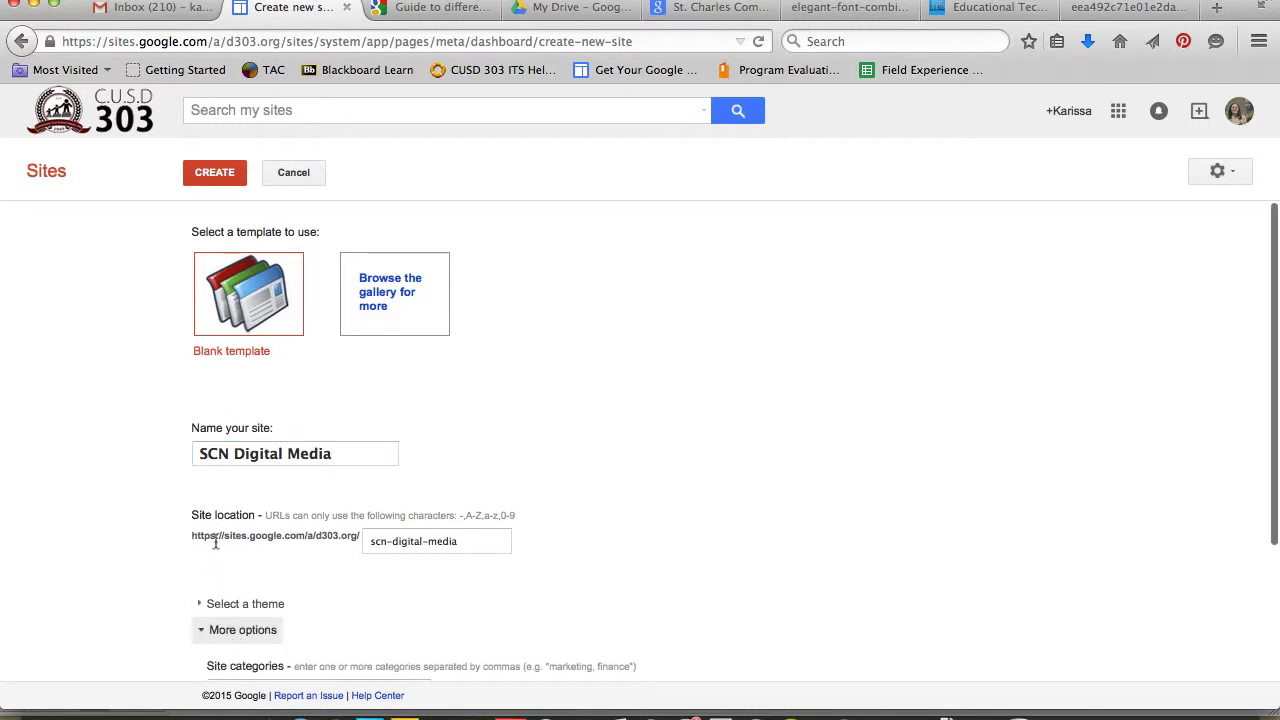
pyautogui.scroll(-3, 219, 600)
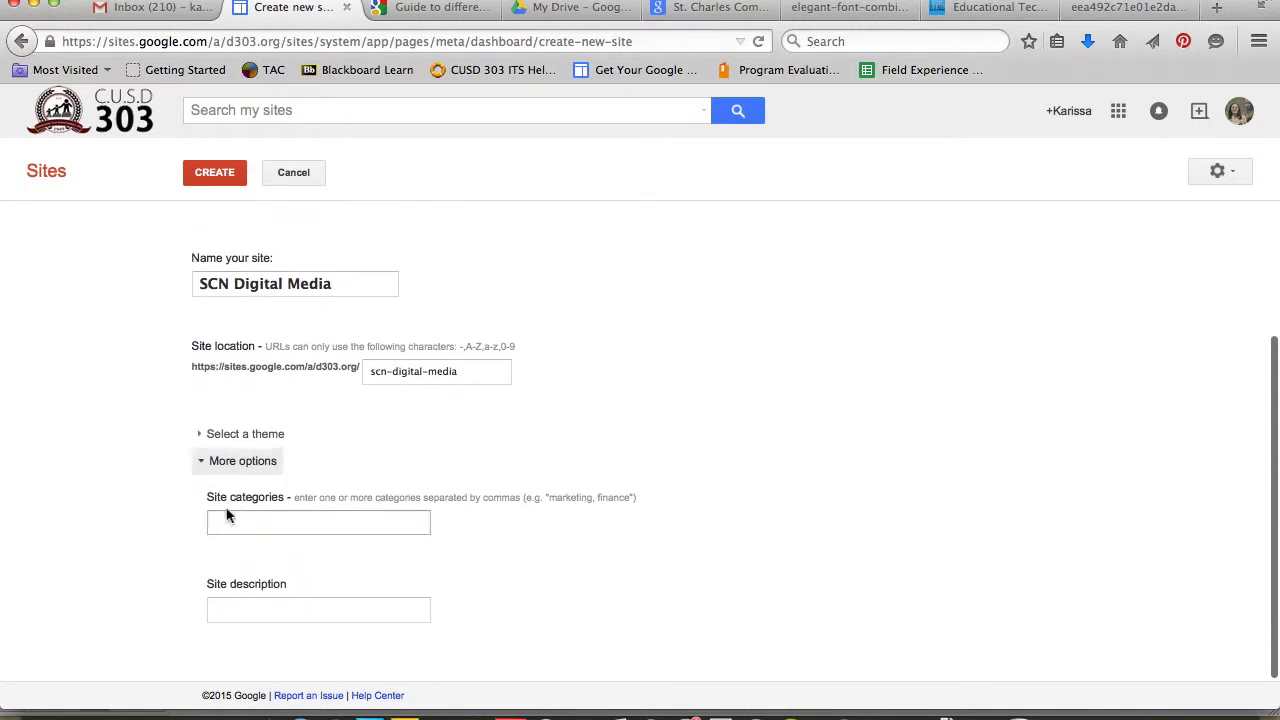
pyautogui.click(225, 513)
pyautogui.write('Art ')
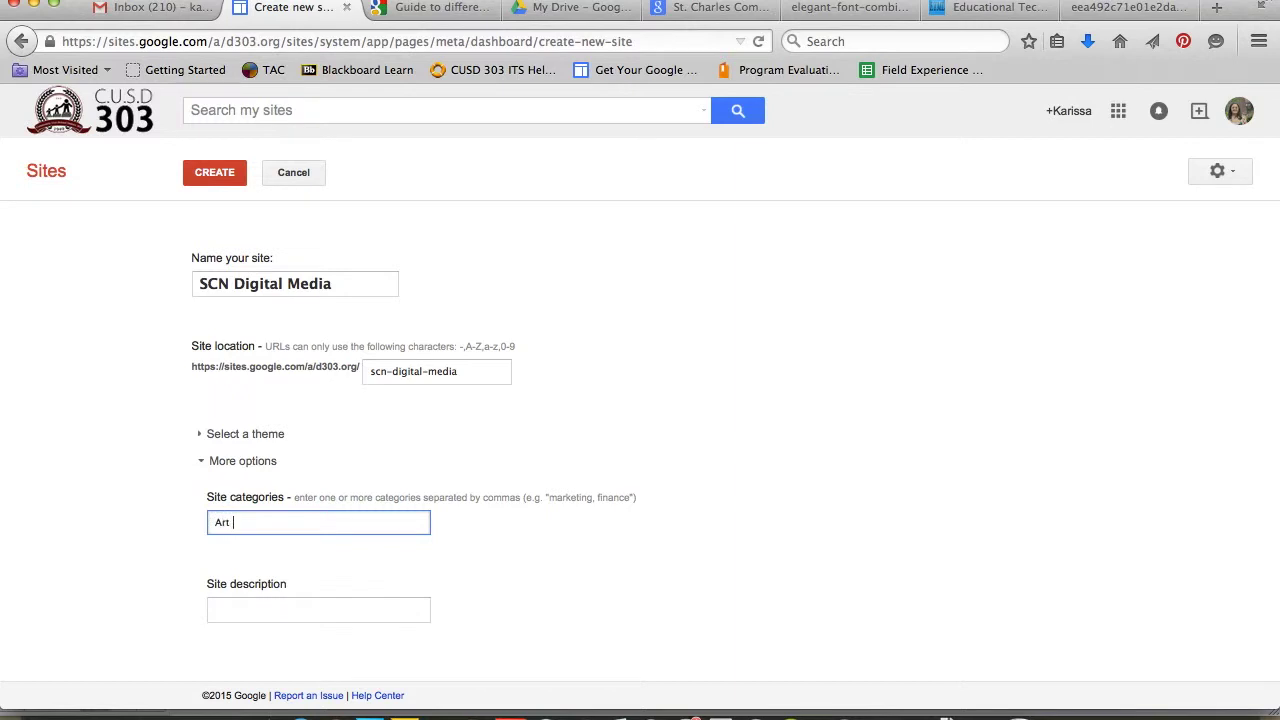
pyautogui.write('Education, Technology in Arts, SCN, NOrt')
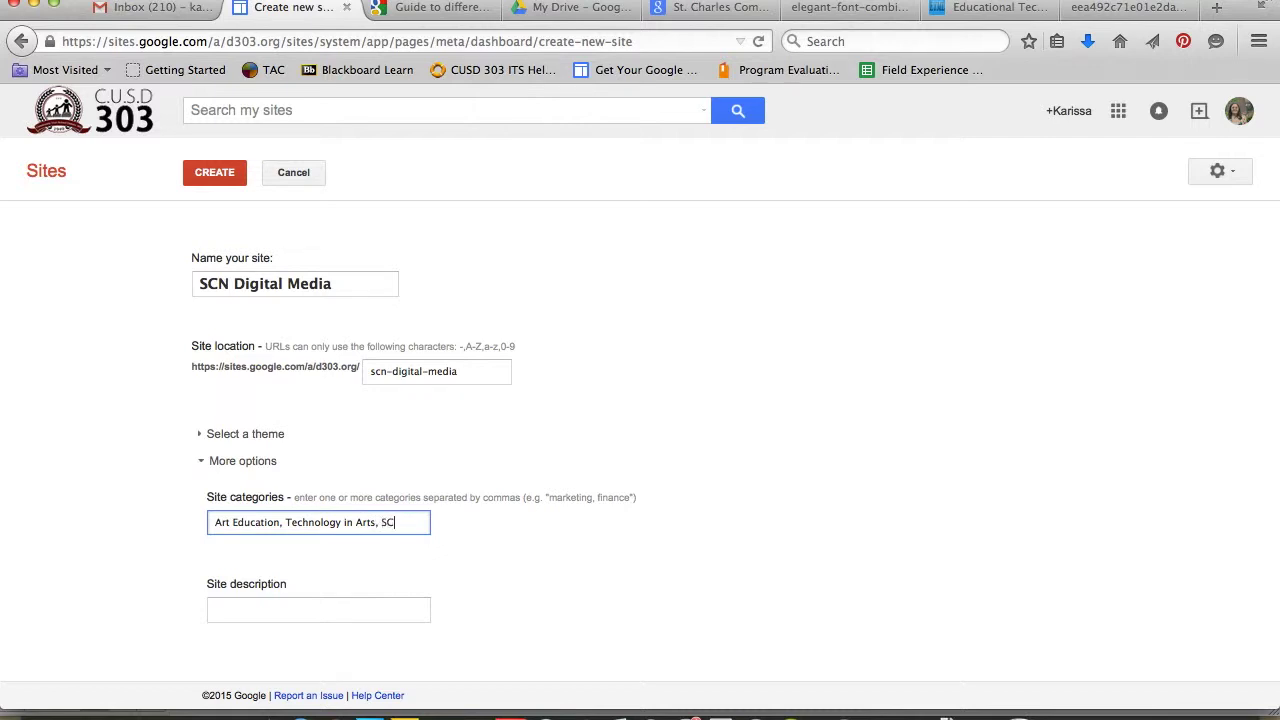
pyautogui.press('BackSpace')
pyautogui.press('BackSpace')
pyautogui.press('BackSpace')
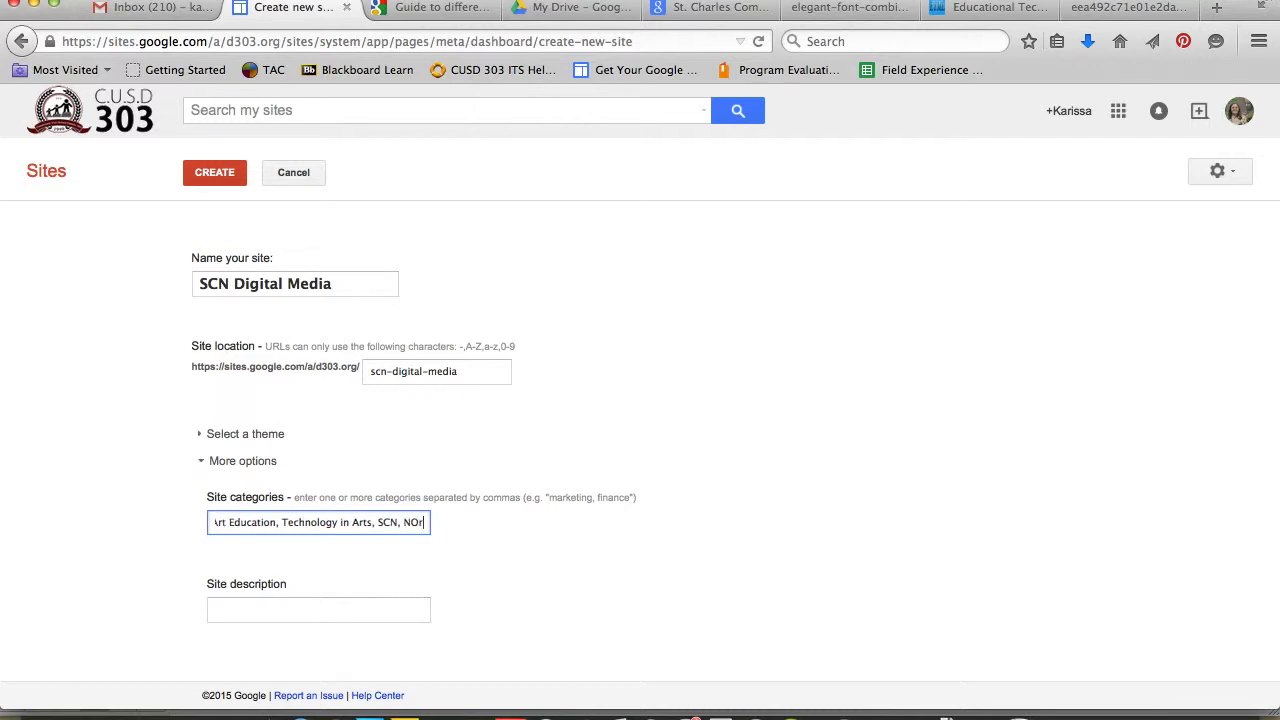
pyautogui.write('orth')
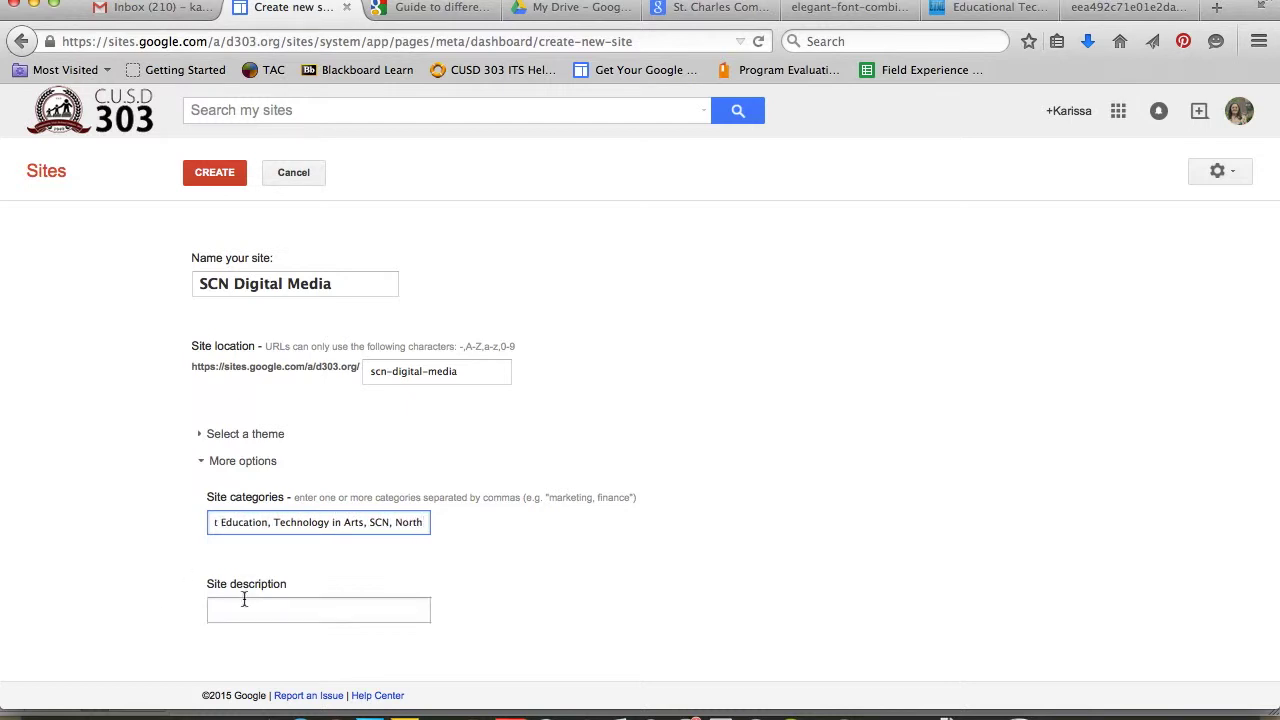
# - Set the site description to "This site is for the Digital Media courses at St. Charles North High School." and create the site
pyautogui.click(258, 612)
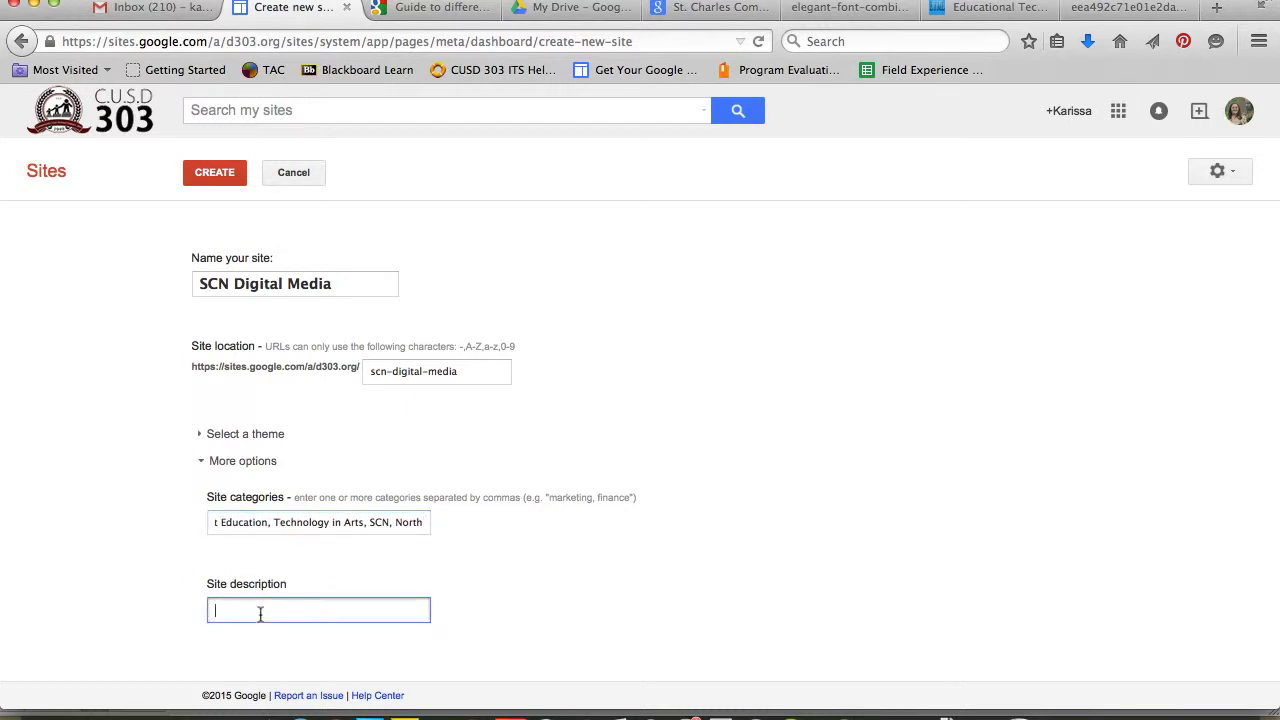
pyautogui.write('This site is for the Digital Media ou')
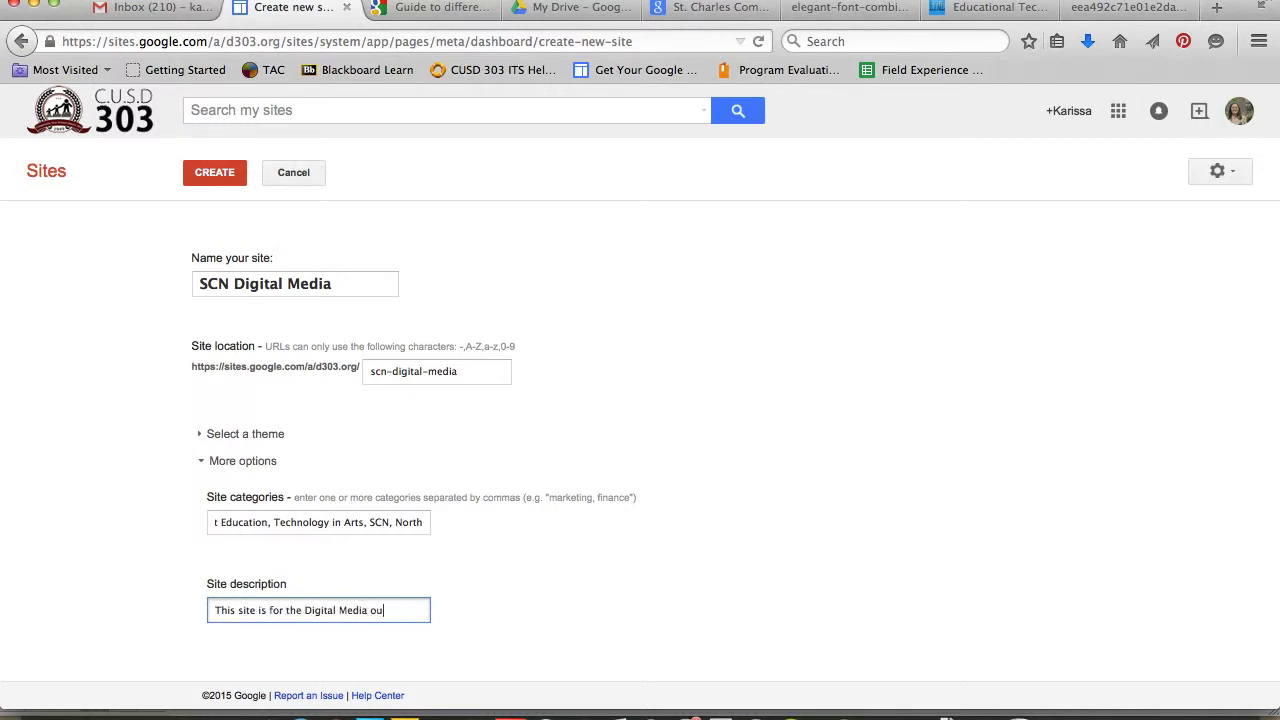
pyautogui.write('rses at St. Charle')
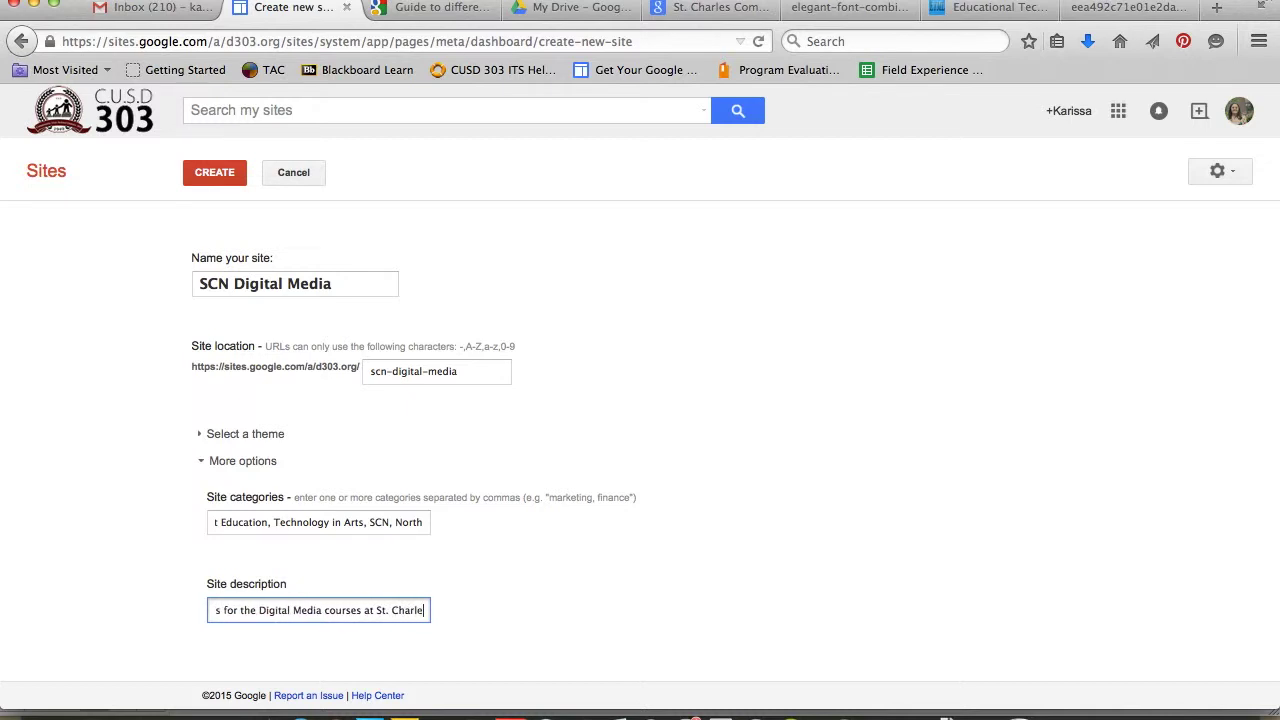
pyautogui.write('s North High')
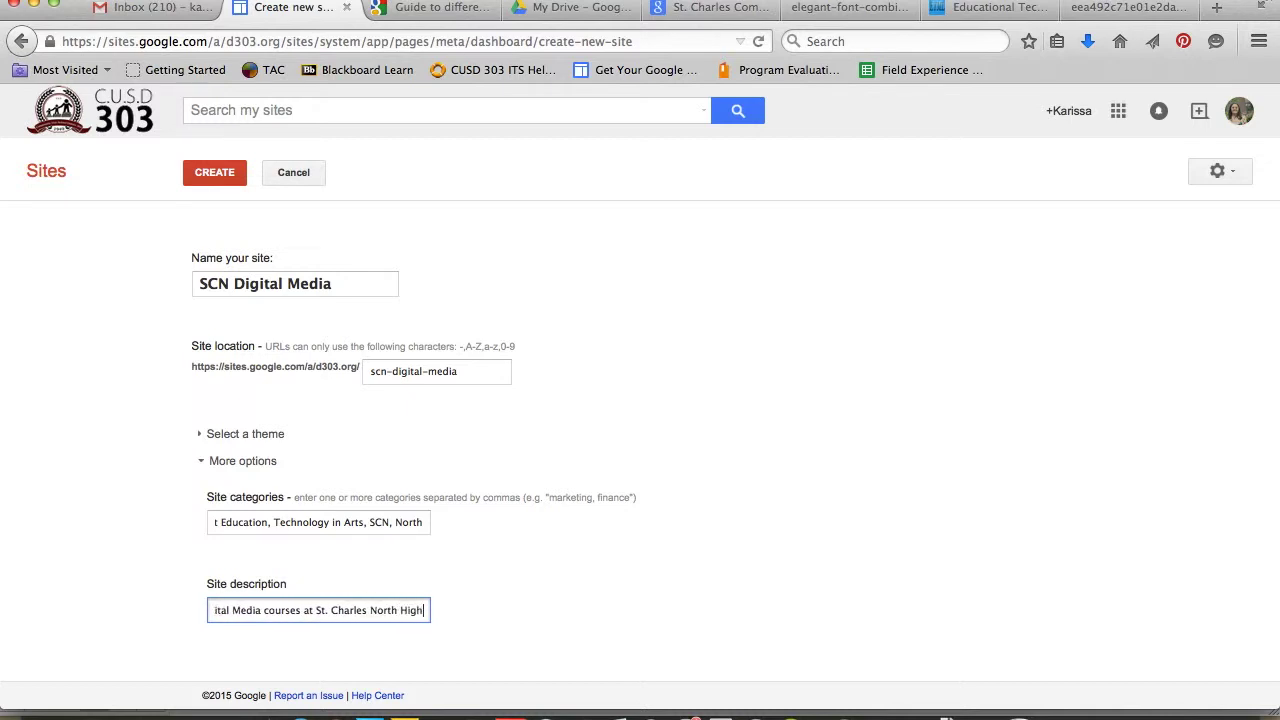
pyautogui.write(' School.')
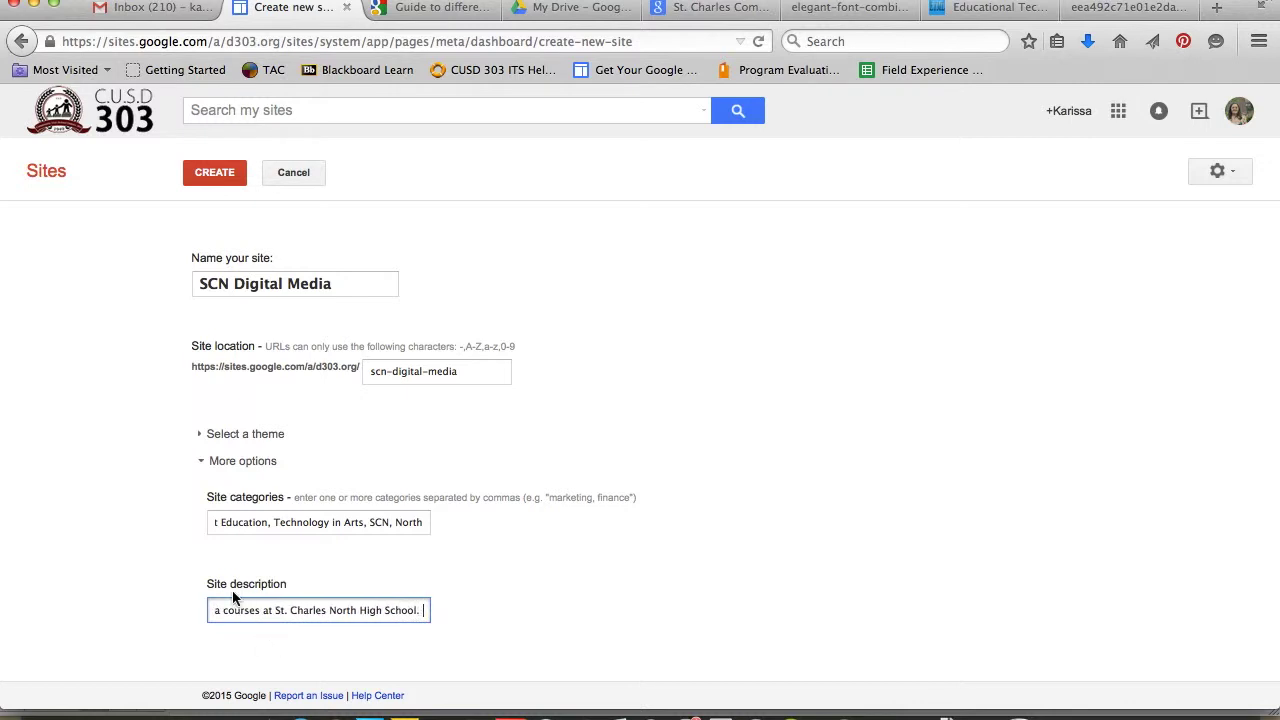
pyautogui.scroll(-1, 391, 512)
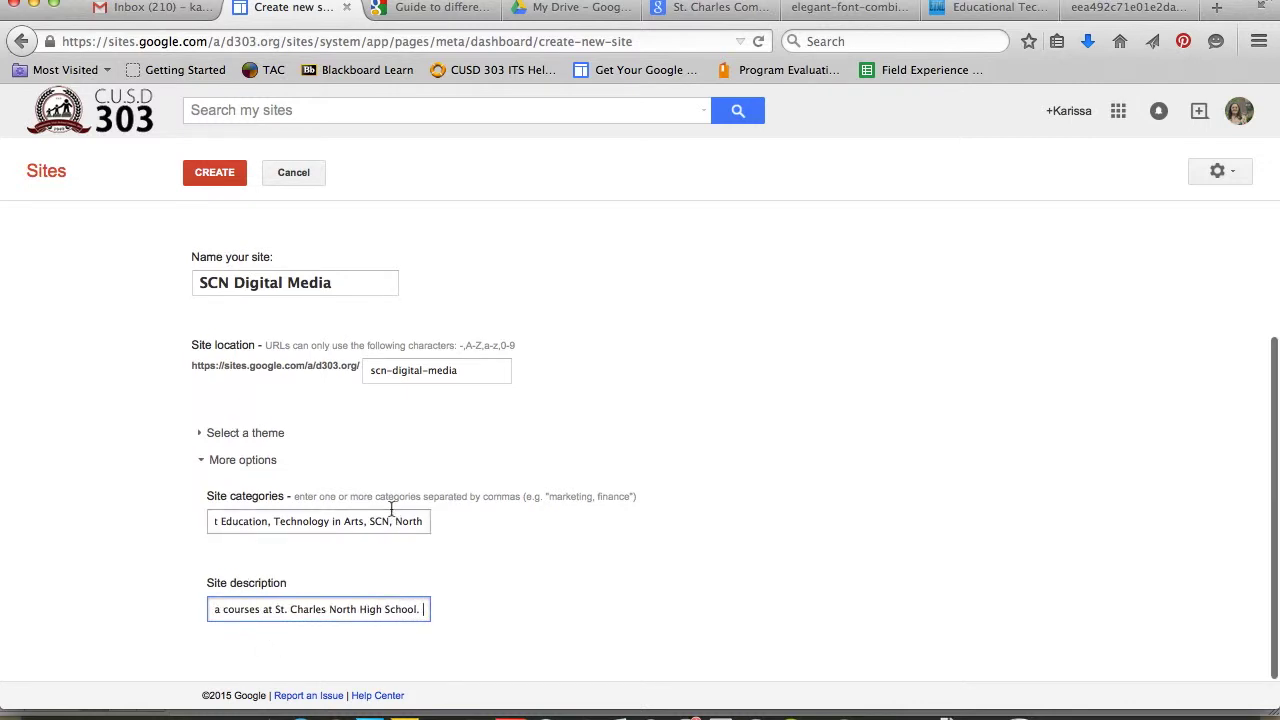
pyautogui.click(226, 172)
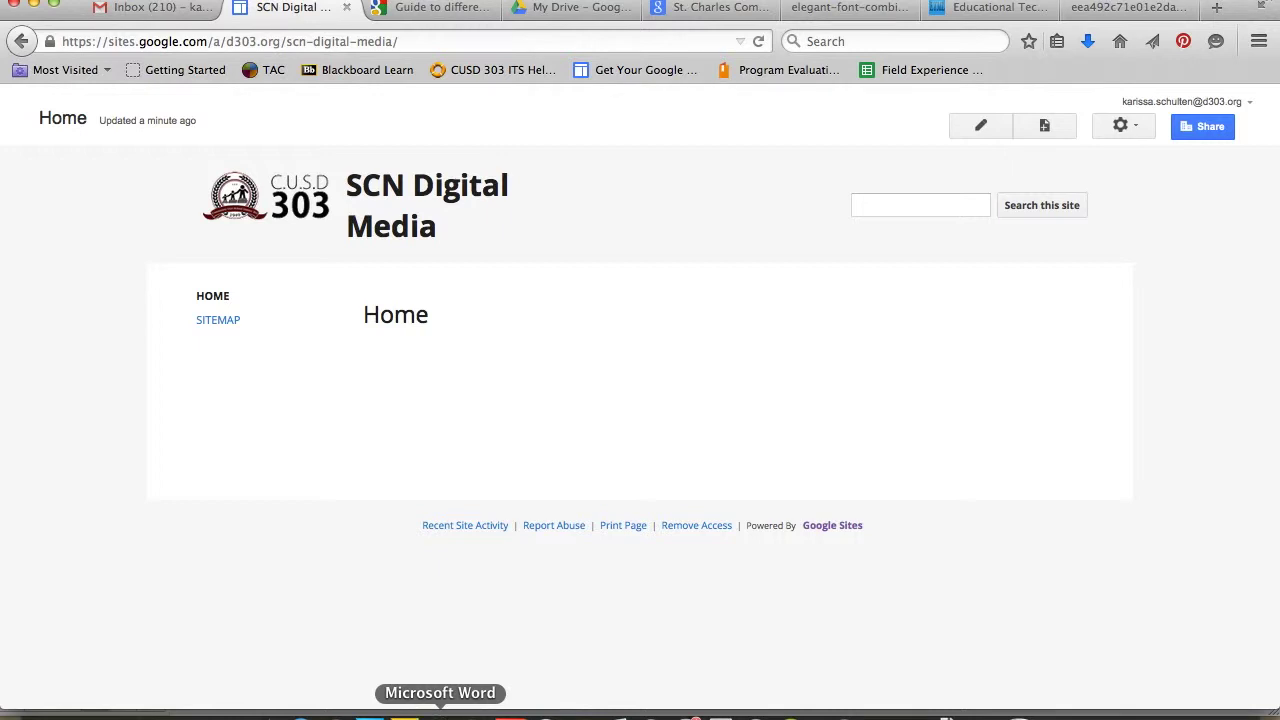
# - Switch to the Website Hierarchy and Map document in Microsoft Word and review the sidebar navigation's course pages and subpages
pyautogui.click(440, 712)
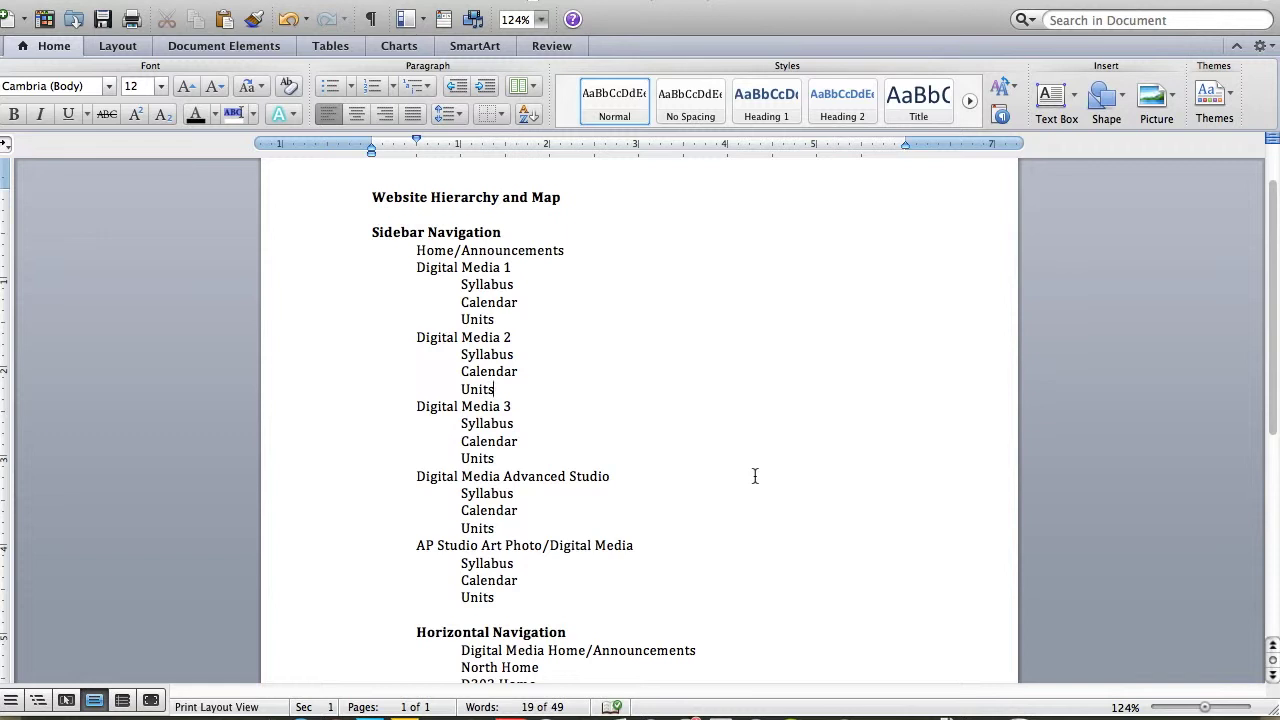
pyautogui.click(574, 391)
pyautogui.tripleClick(433, 255)
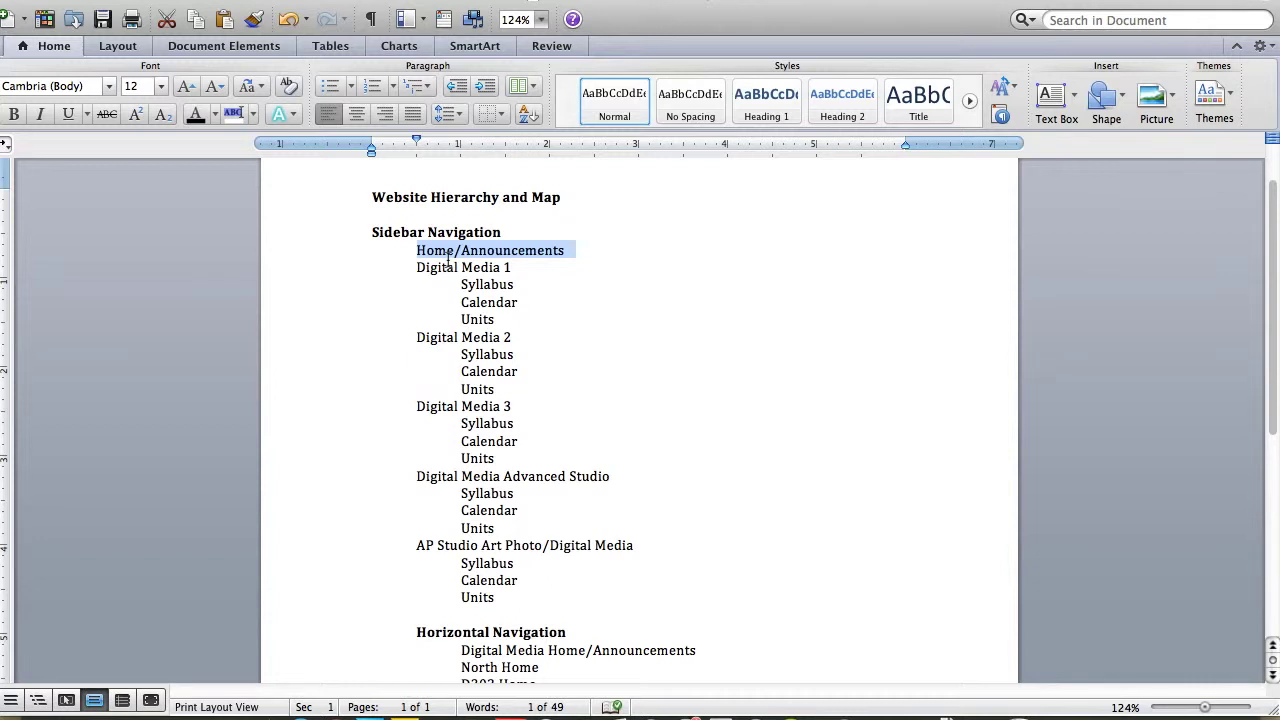
pyautogui.doubleClick(448, 271)
pyautogui.click(448, 273)
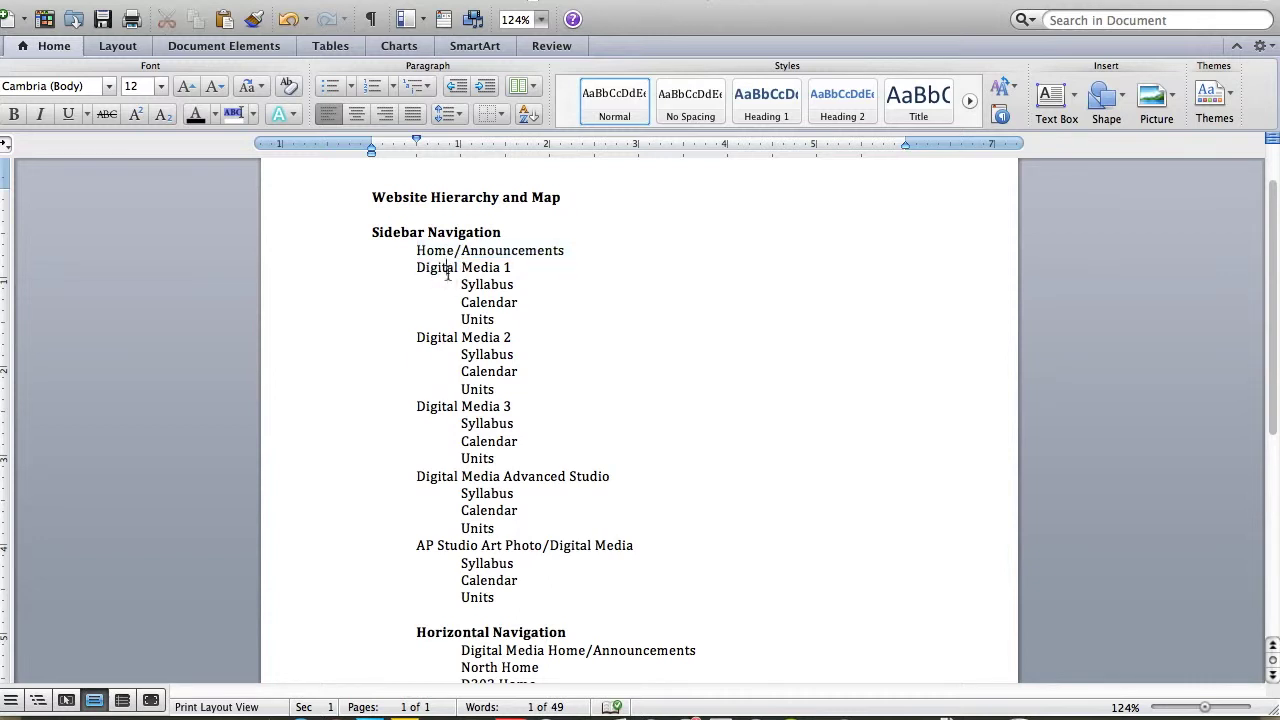
pyautogui.tripleClick(448, 271)
pyautogui.click(440, 342)
pyautogui.tripleClick(440, 342)
pyautogui.tripleClick(441, 410)
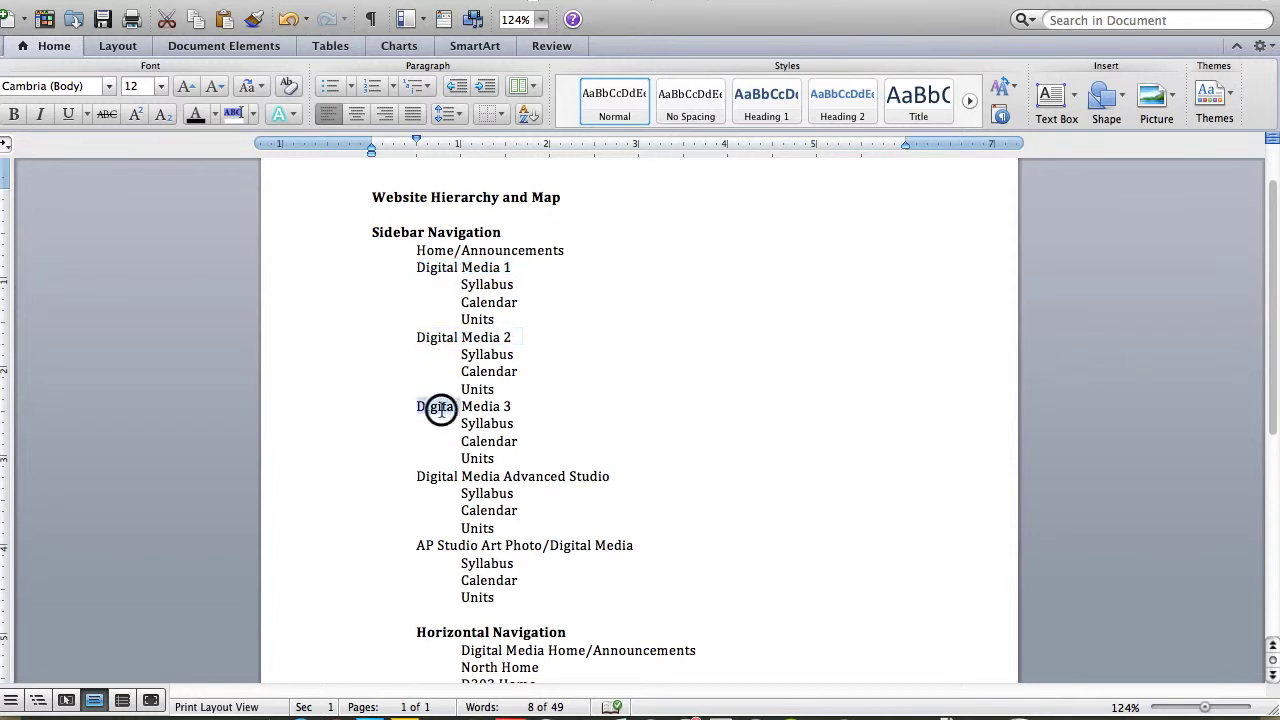
pyautogui.tripleClick(485, 428)
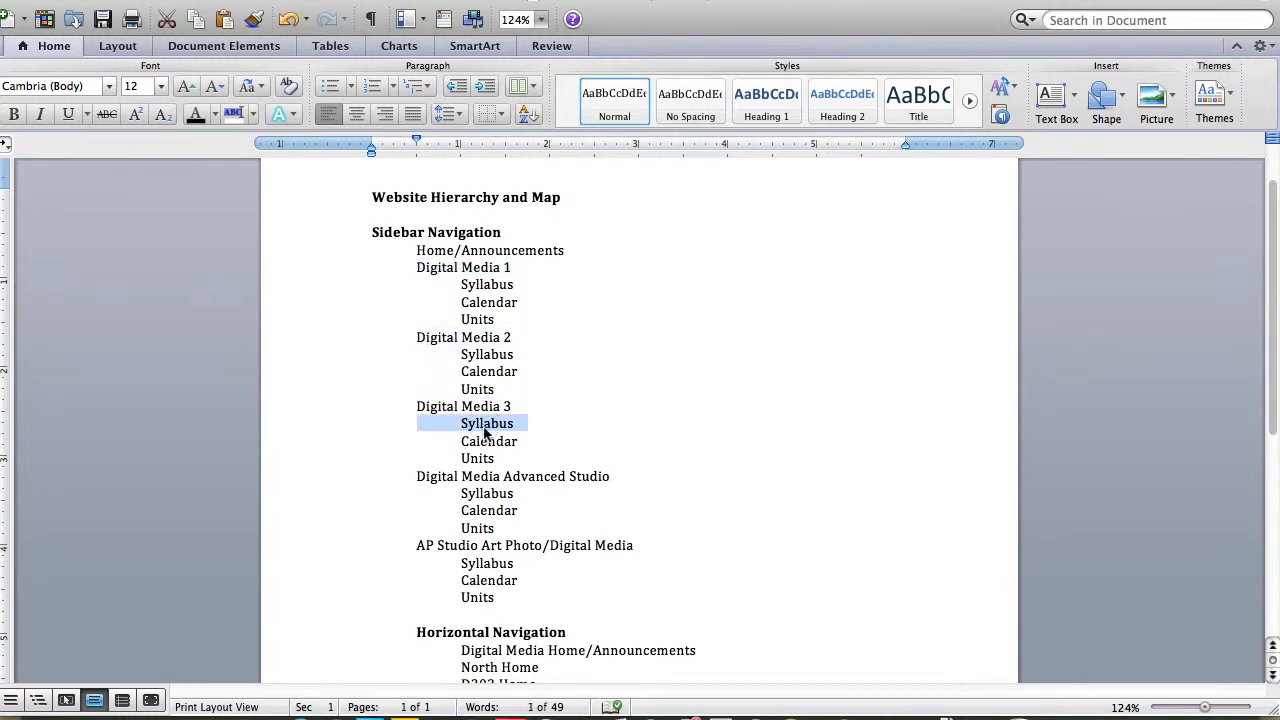
pyautogui.tripleClick(485, 442)
pyautogui.click(477, 461)
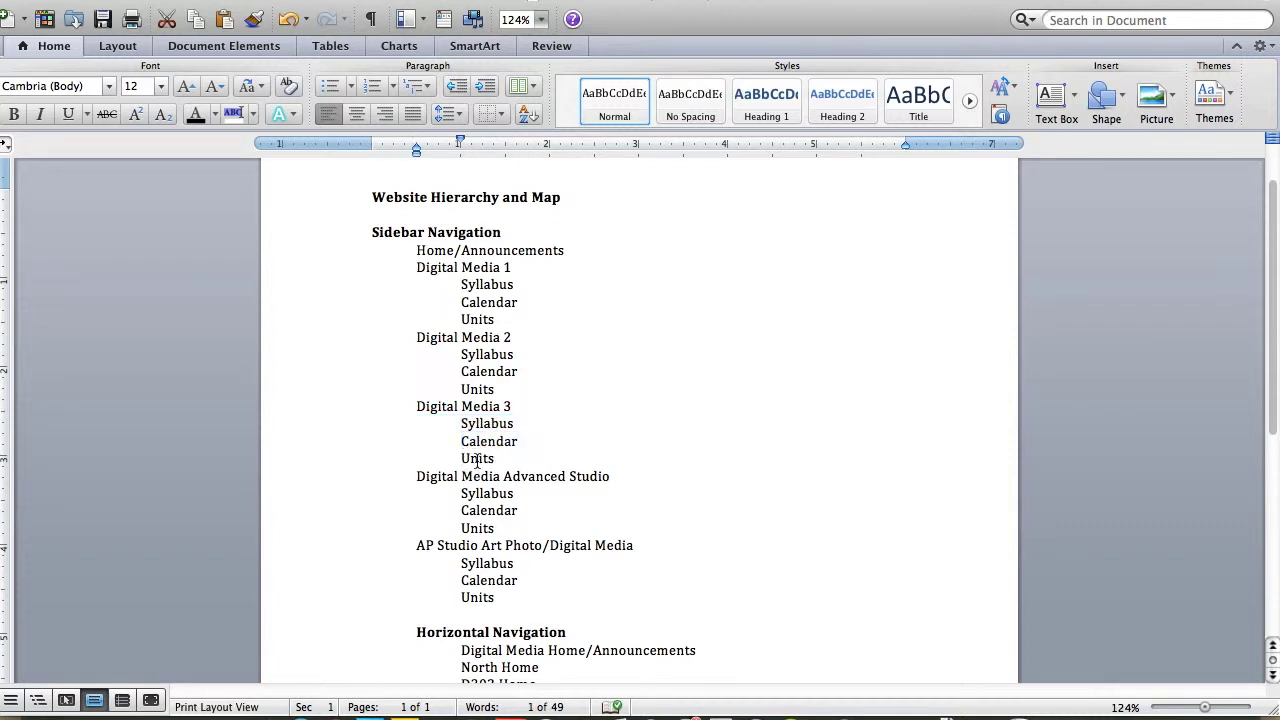
pyautogui.tripleClick(477, 461)
# - Add "Quote Poster" and "Album Art" as indented entries beneath Units in the Digital Media 3 section
pyautogui.click(524, 462)
pyautogui.press('Return')
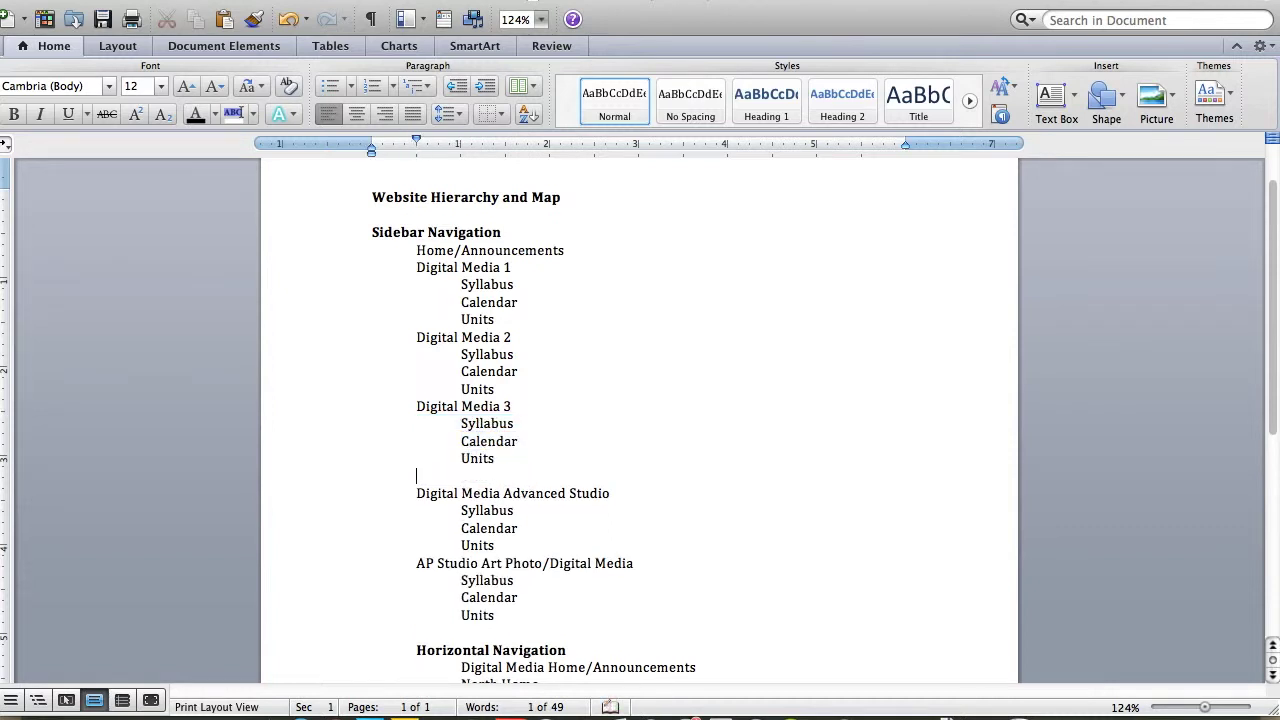
pyautogui.press('Tab')
pyautogui.write('Quotes')
pyautogui.press('BackSpace')
pyautogui.write('Poster')
pyautogui.press('Return')
pyautogui.press('Tab')
pyautogui.write('Al')
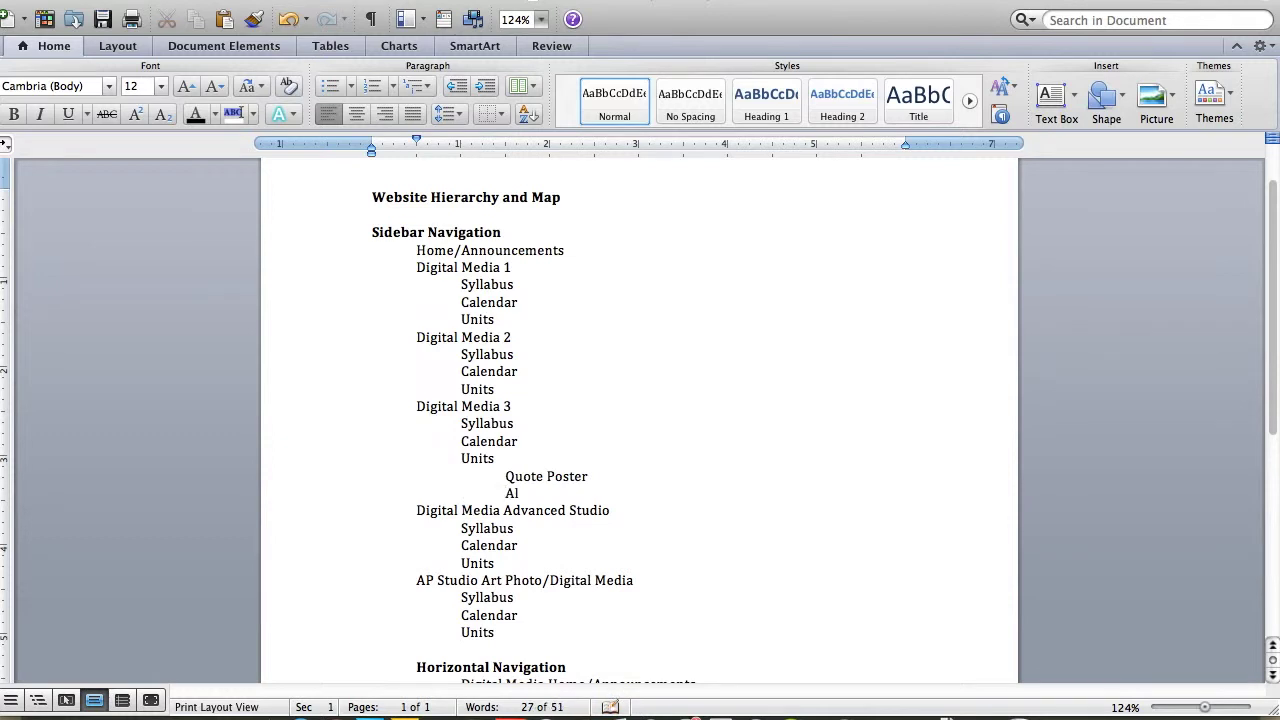
pyautogui.write('bum Art')
# - Review the Sidebar Navigation heading and the entries listed under Horizontal Navigation in the site outline
pyautogui.click(534, 385)
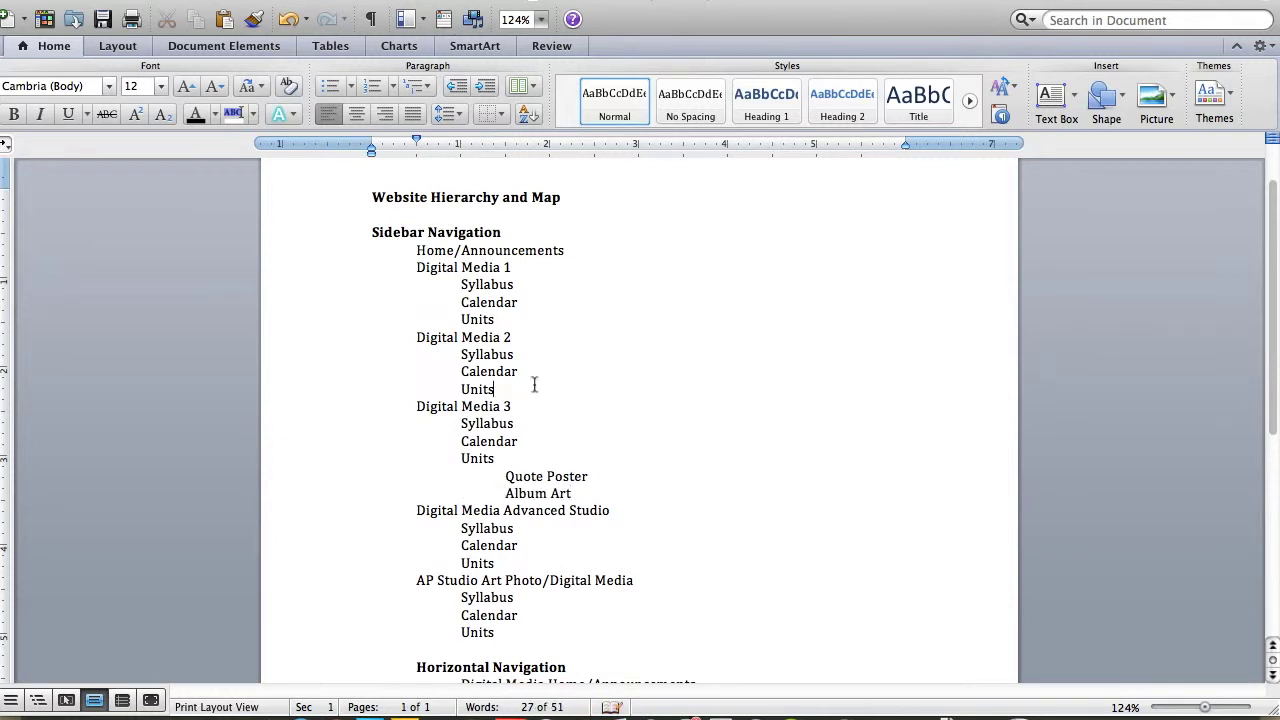
pyautogui.tripleClick(432, 231)
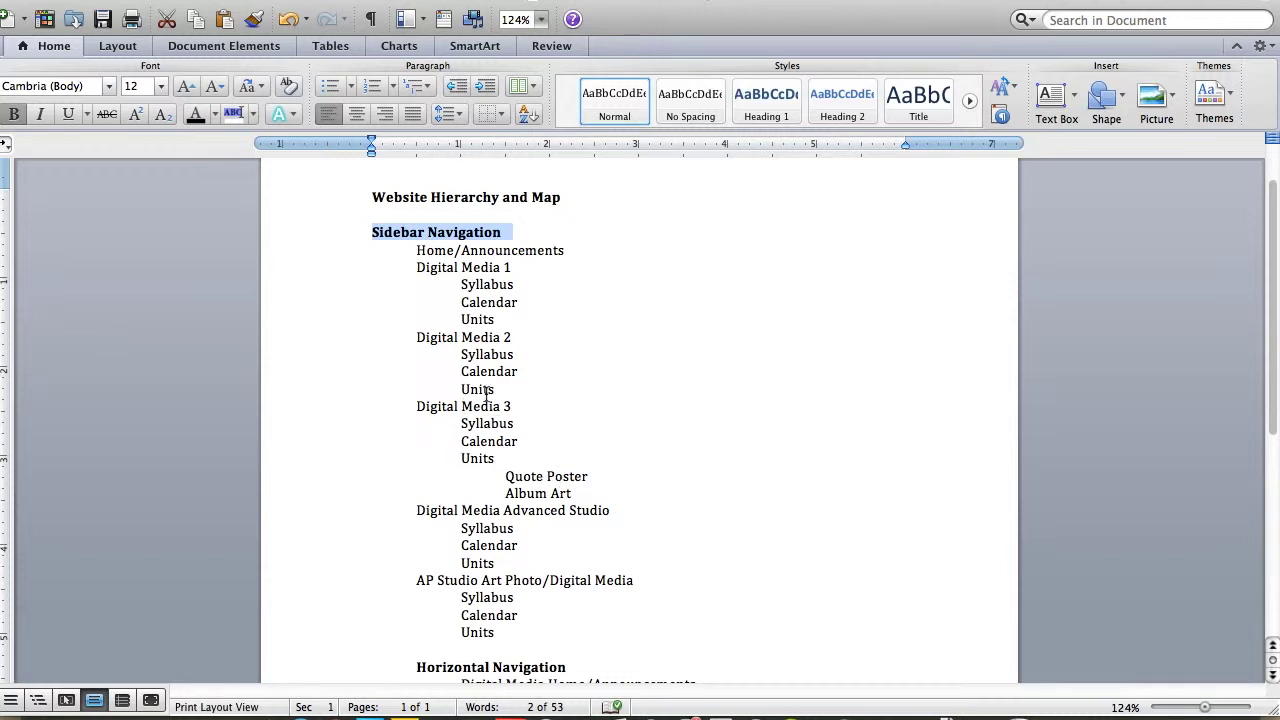
pyautogui.scroll(-3, 576, 497)
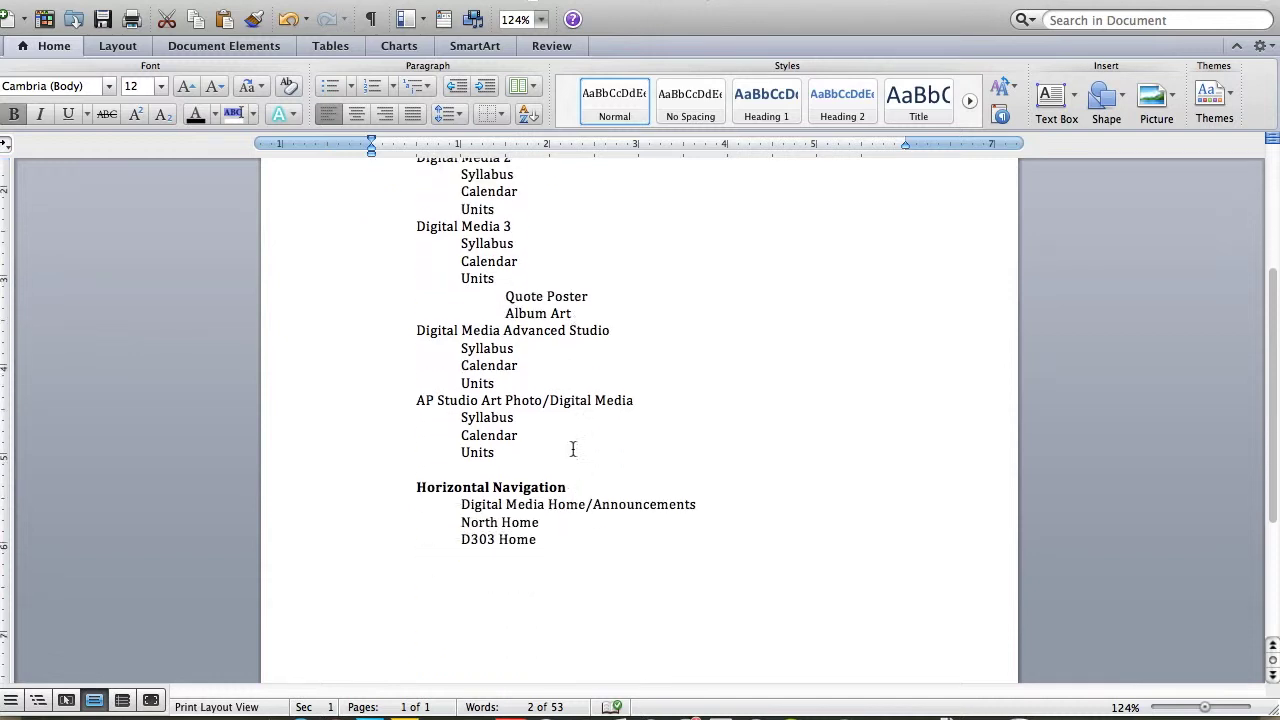
pyautogui.tripleClick(493, 490)
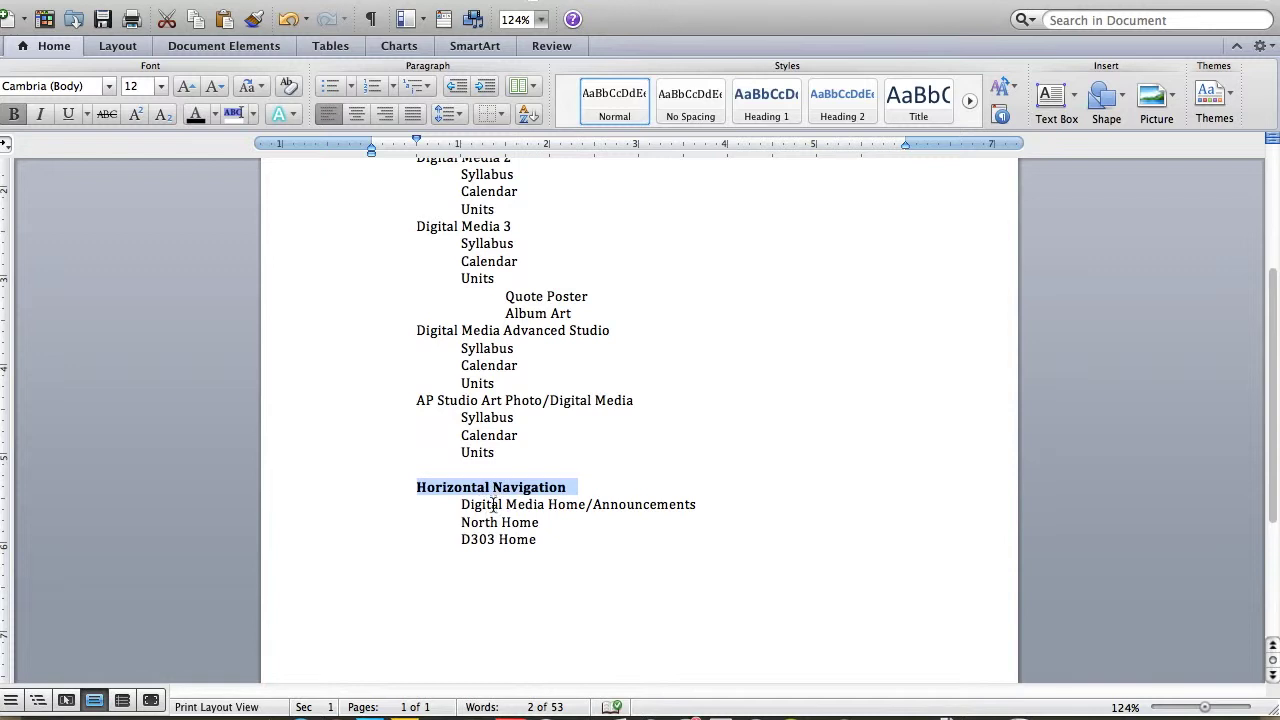
pyautogui.tripleClick(493, 508)
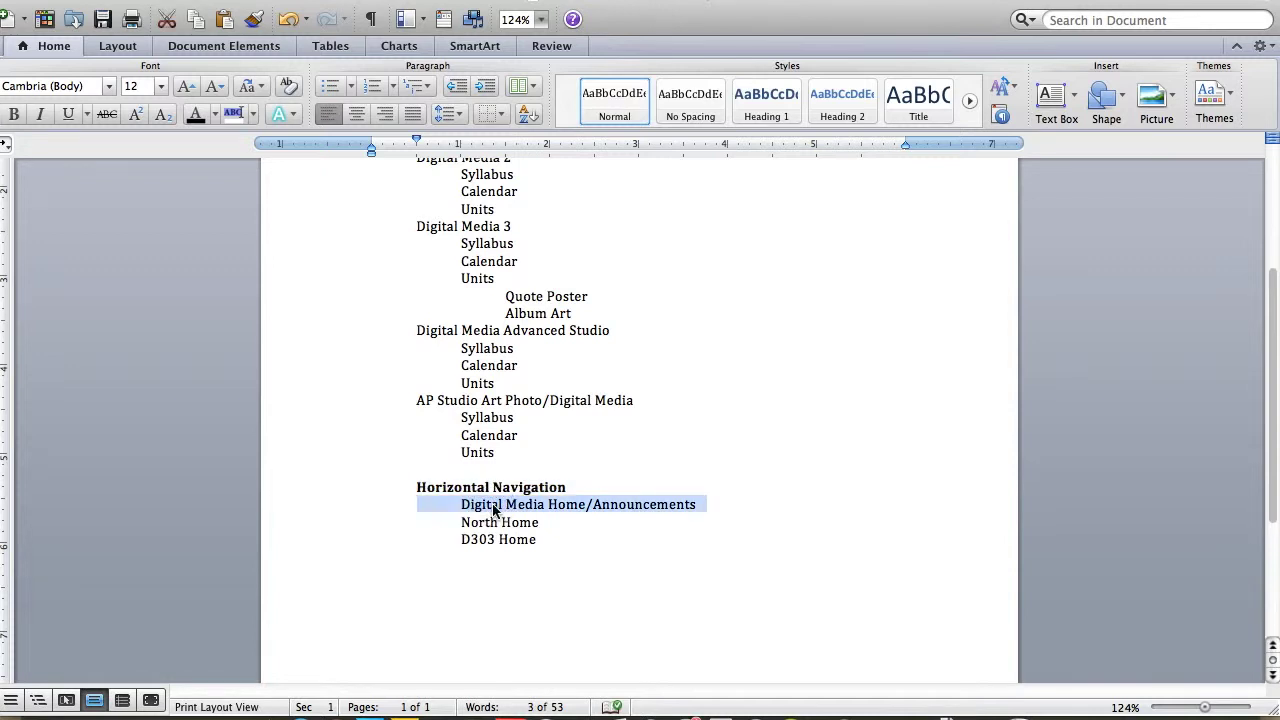
pyautogui.tripleClick(488, 521)
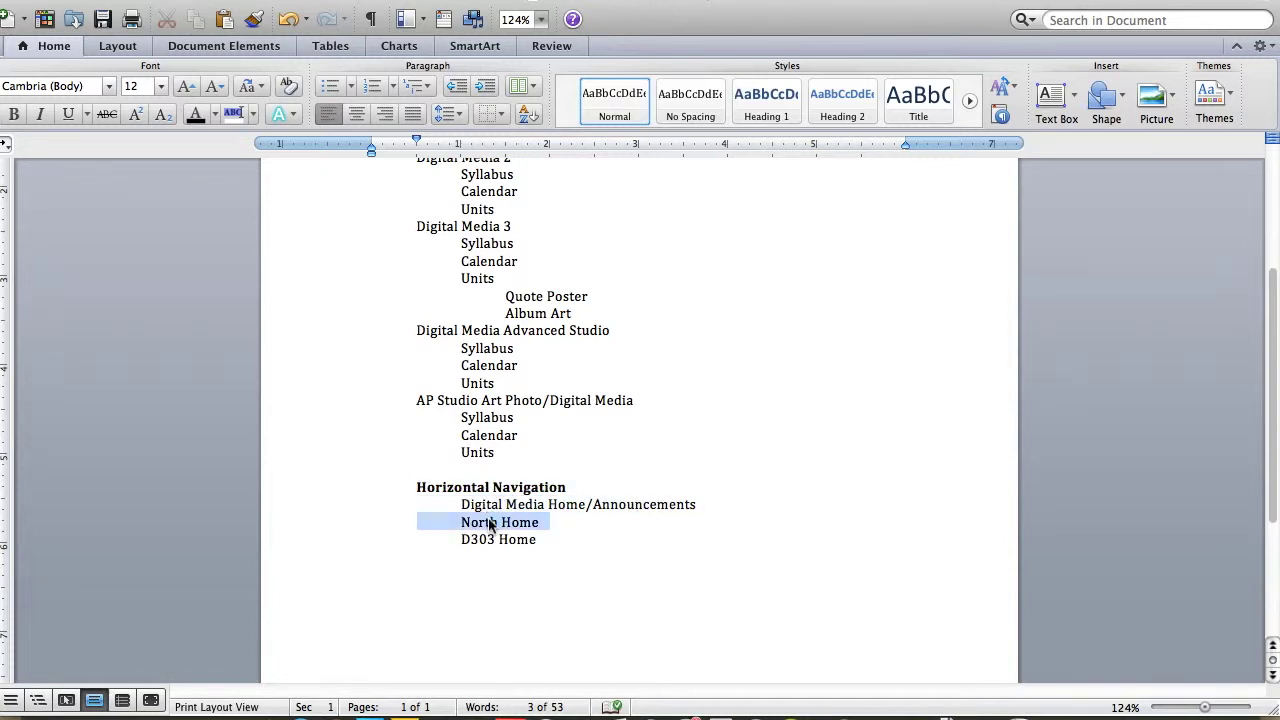
pyautogui.tripleClick(503, 541)
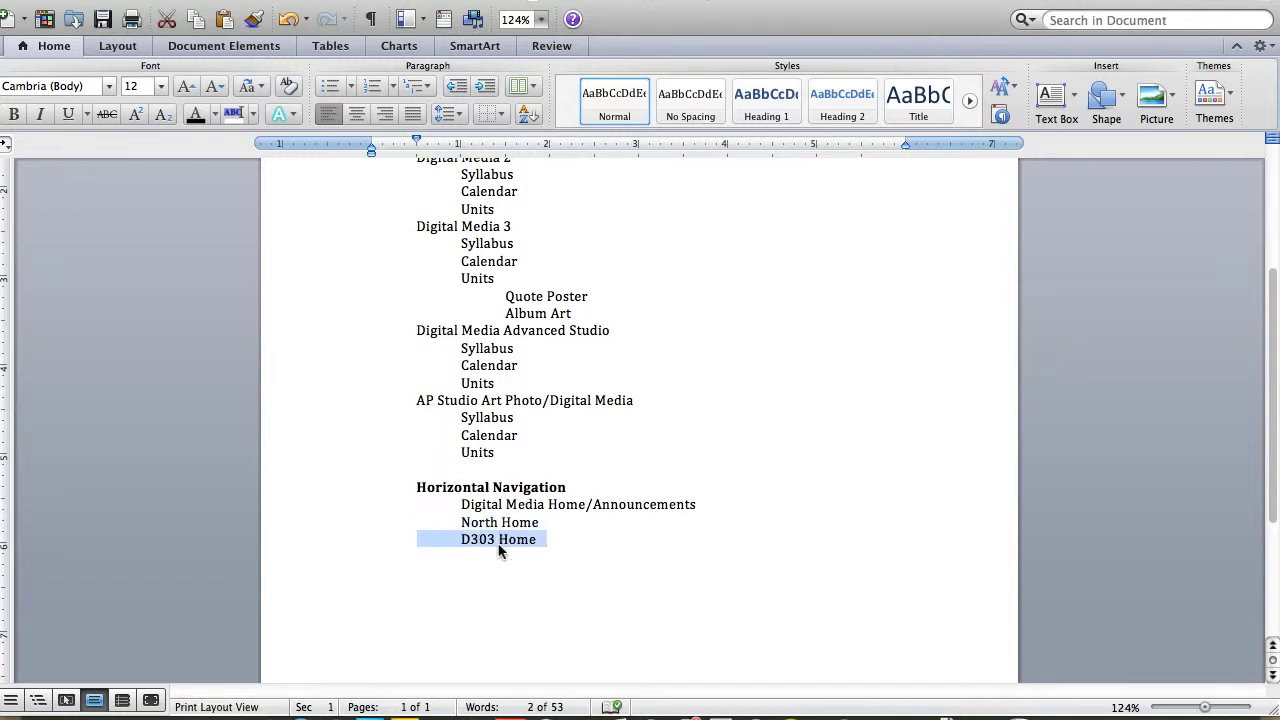
pyautogui.doubleClick(503, 541)
pyautogui.click(499, 545)
pyautogui.scroll(5, 499, 545)
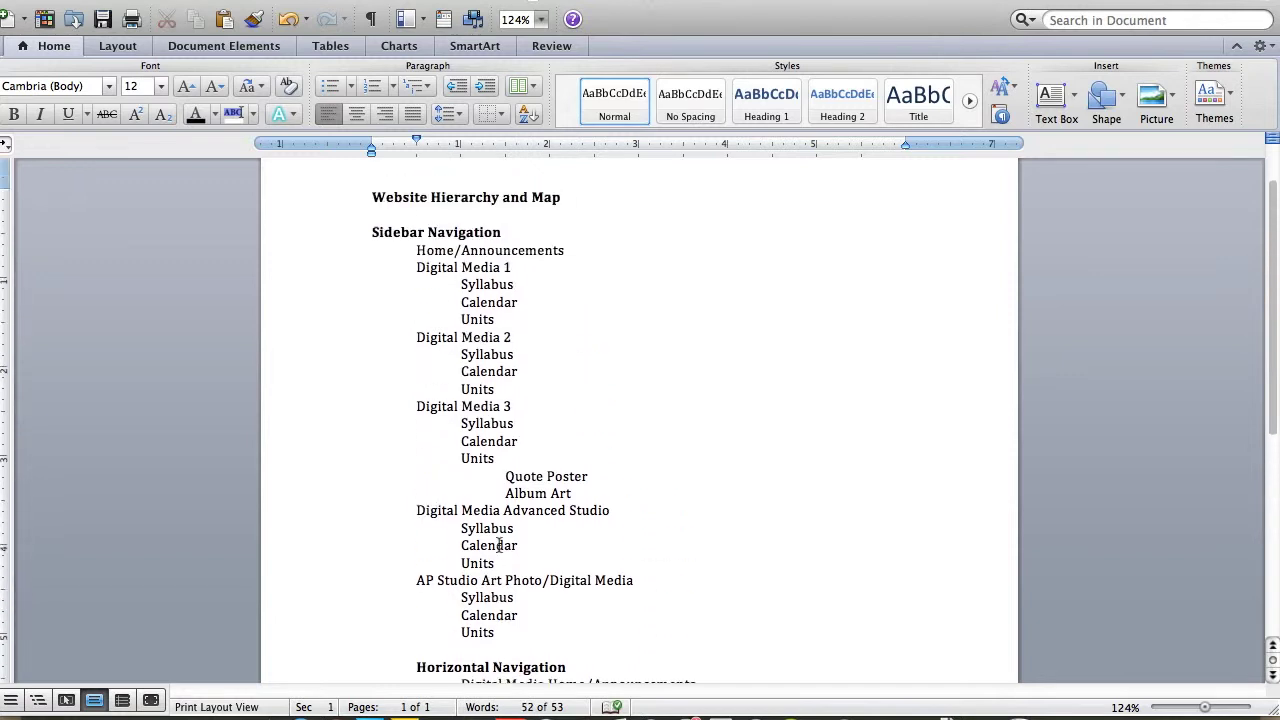